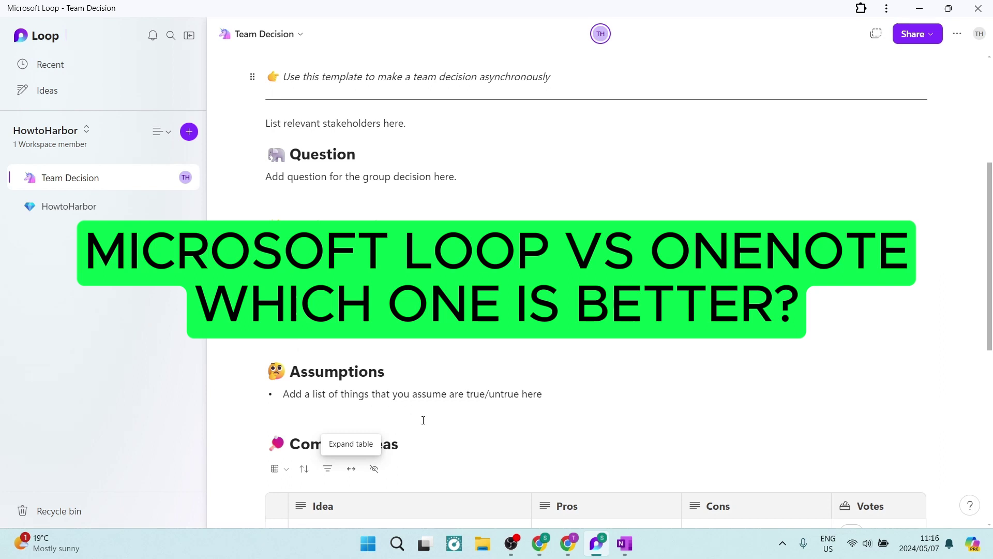
# Compare the blank OneNote page with Loop's Team Decision page, scrolling through it
pyautogui.click(624, 544)
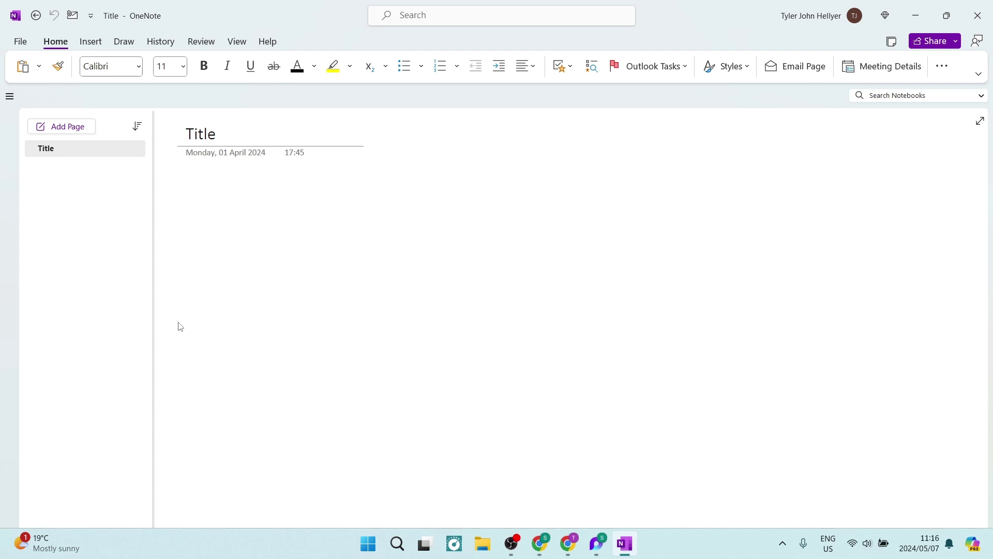
pyautogui.click(598, 544)
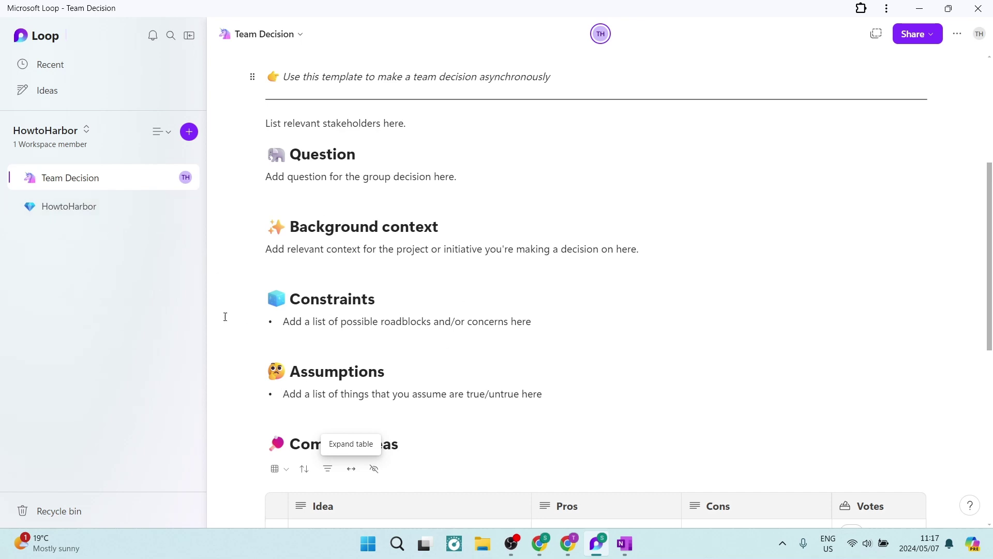
pyautogui.scroll(5, 321, 165)
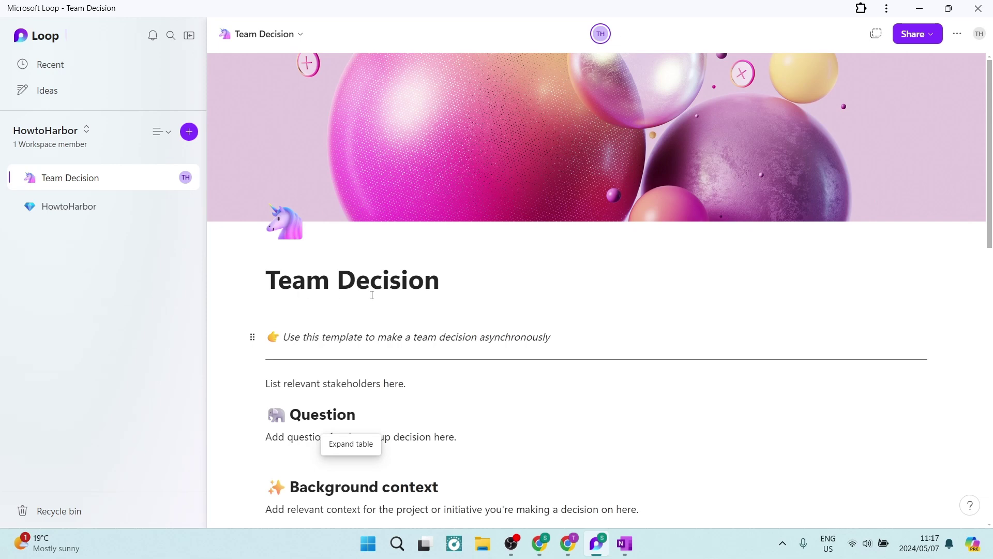
pyautogui.scroll(-1, 367, 358)
pyautogui.moveTo(253, 273)
pyautogui.mouseDown()
pyautogui.moveTo(255, 389)
pyautogui.moveTo(251, 275)
pyautogui.mouseUp()
pyautogui.scroll(1, 483, 279)
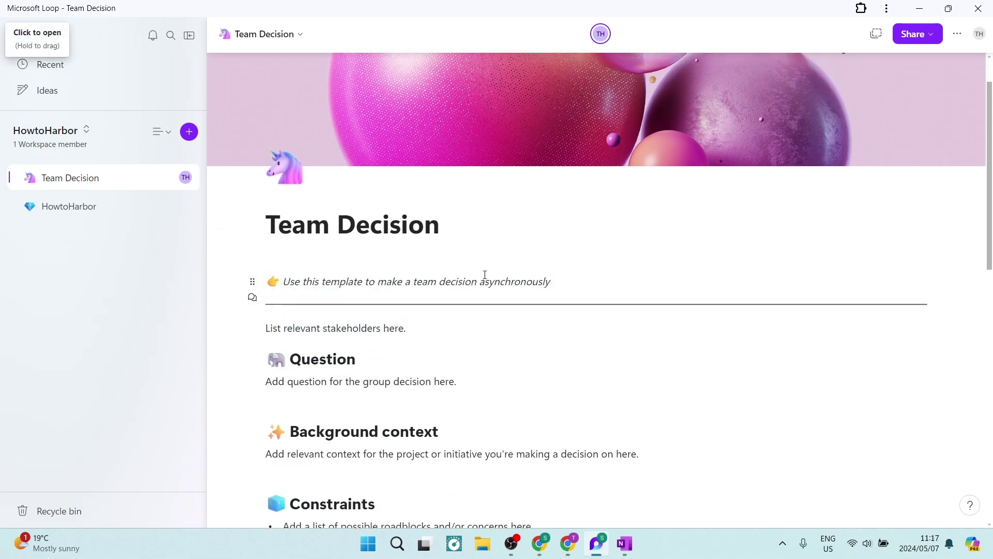
pyautogui.moveTo(399, 223)
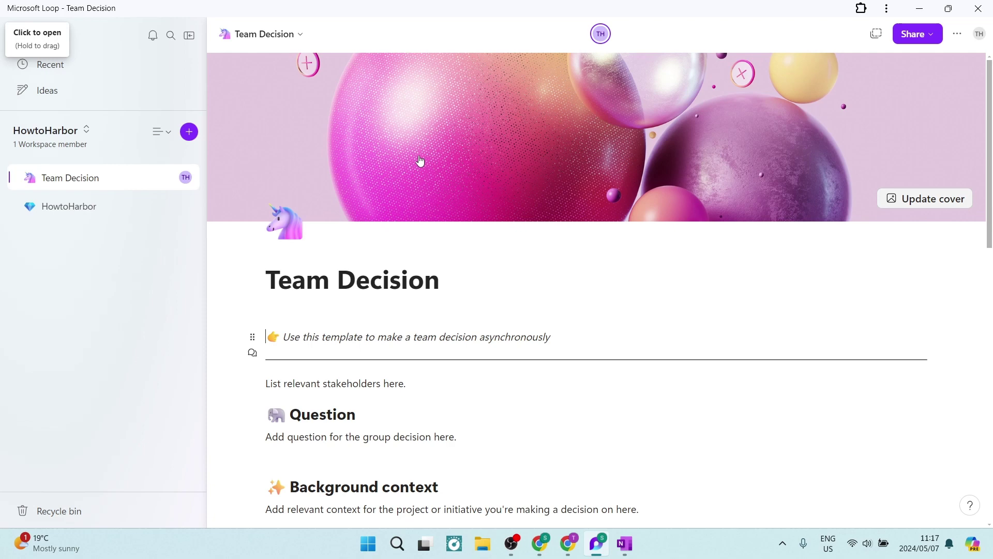
# Open the HowtoHarbor project page and keep its Roles table in table view
pyautogui.click(91, 216)
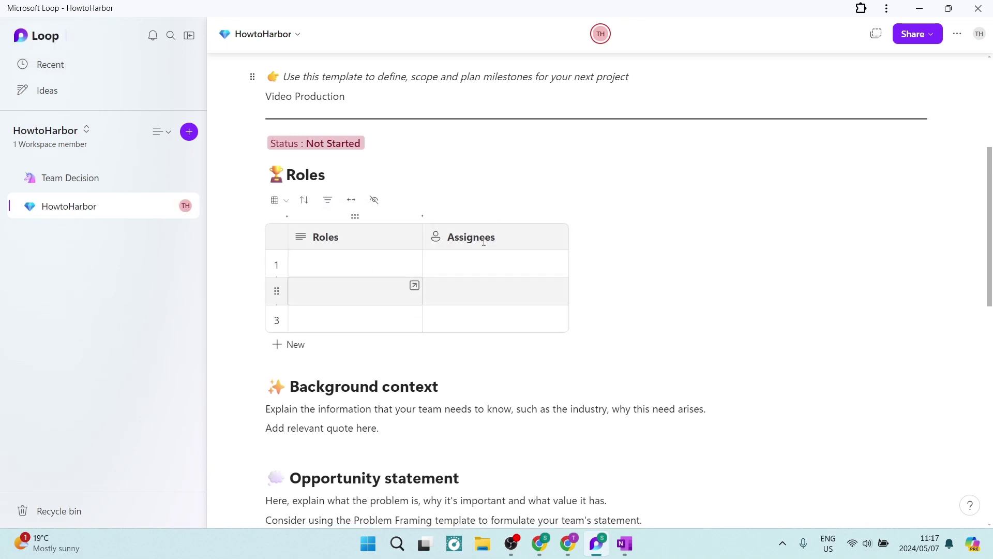
pyautogui.click(286, 201)
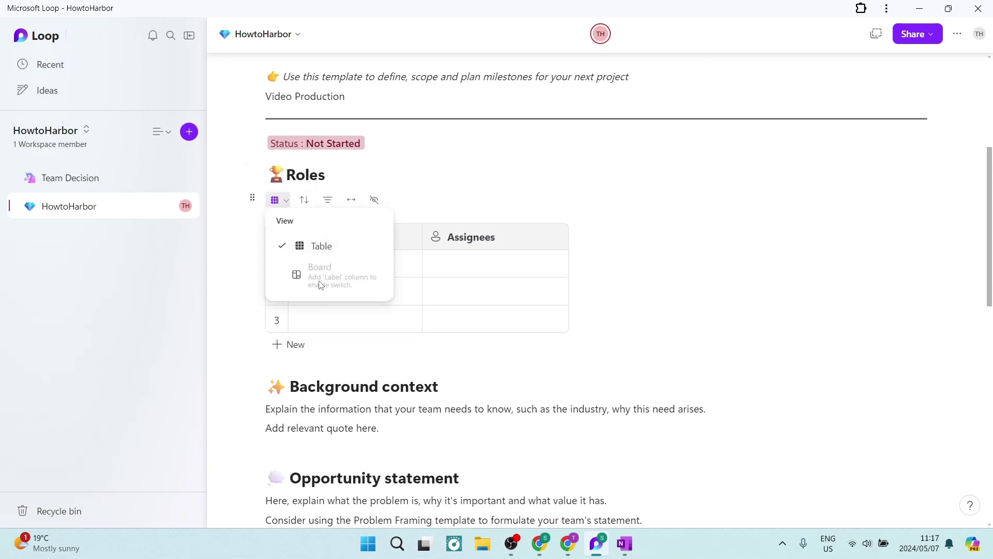
pyautogui.click(245, 286)
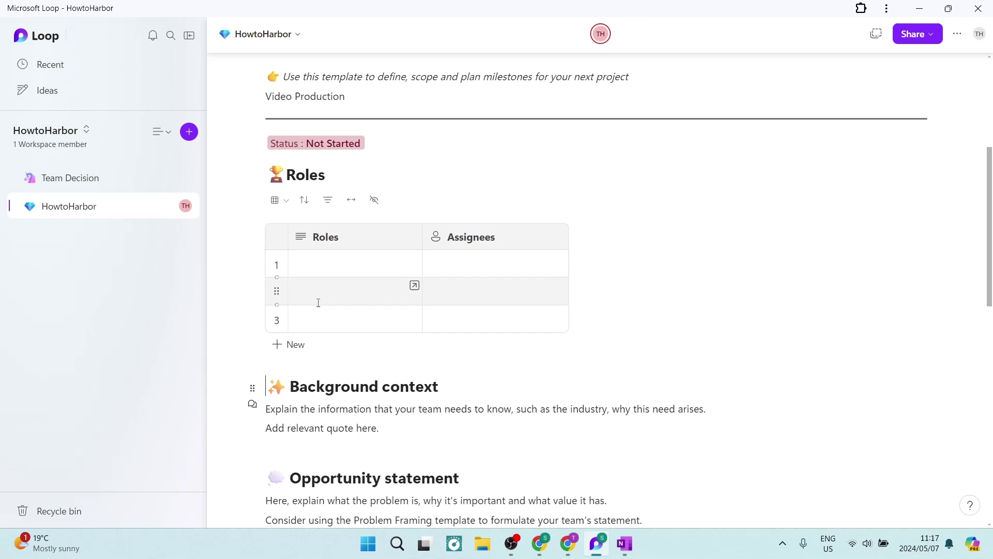
pyautogui.click(283, 203)
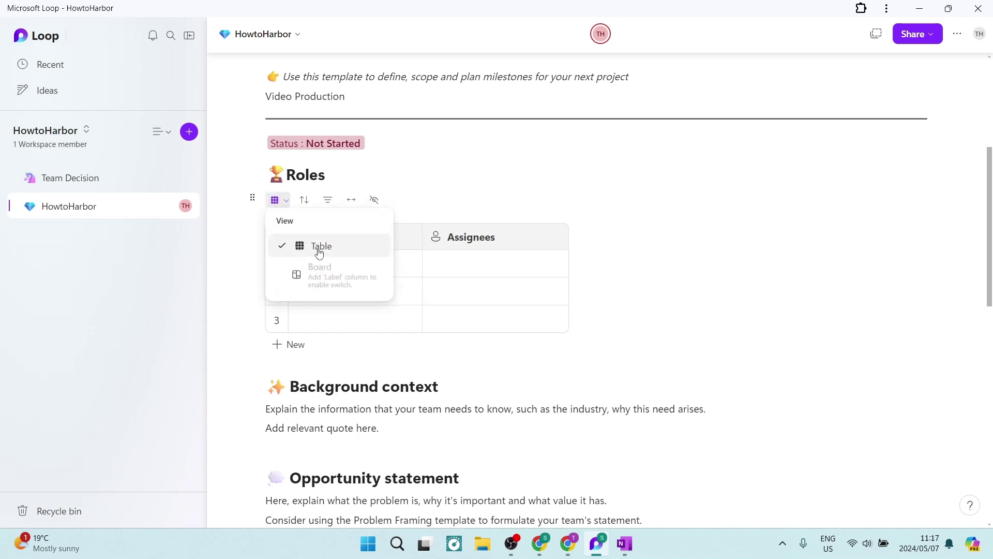
pyautogui.click(286, 203)
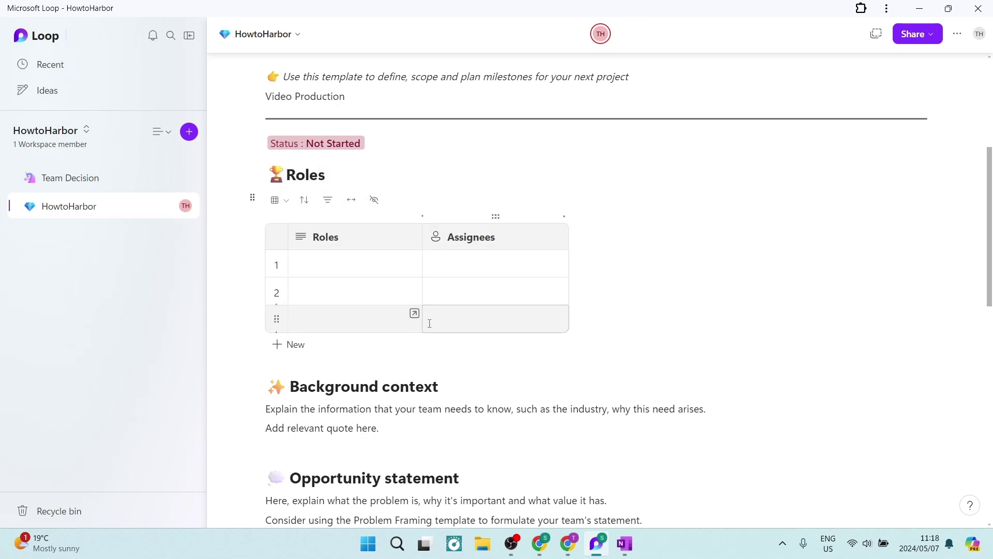
# Expand the Roles table and restore its width, then view its hideable columns without hiding any
pyautogui.click(352, 206)
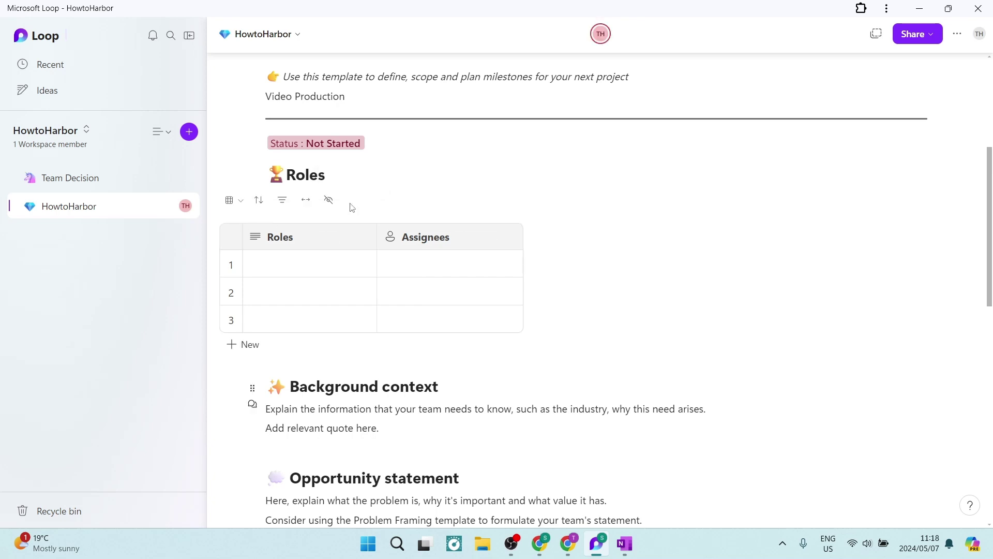
pyautogui.click(304, 199)
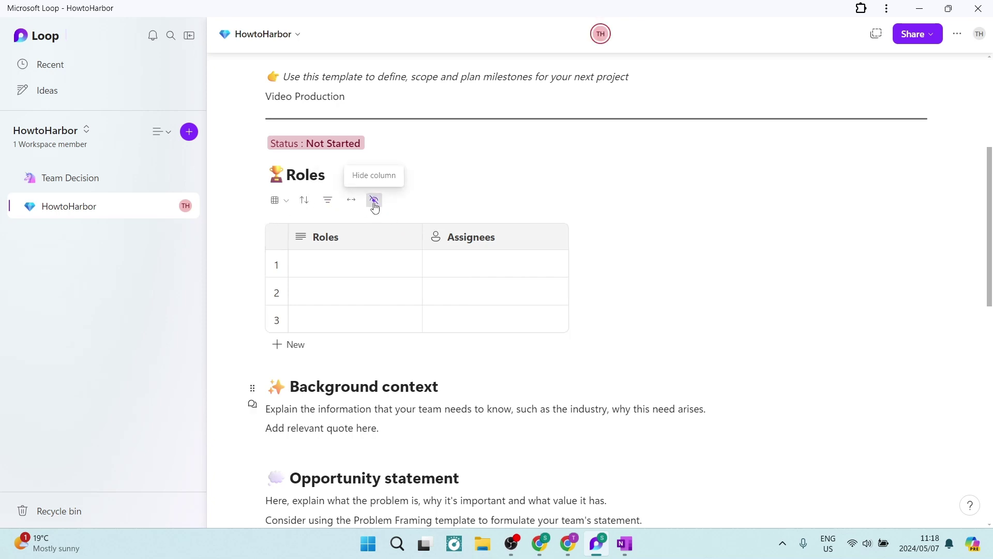
pyautogui.click(375, 207)
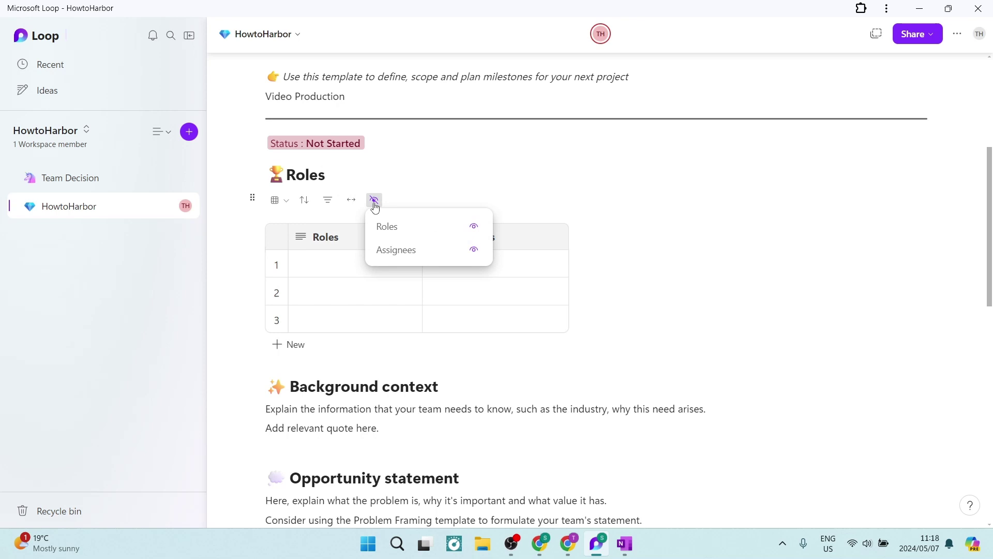
pyautogui.click(374, 204)
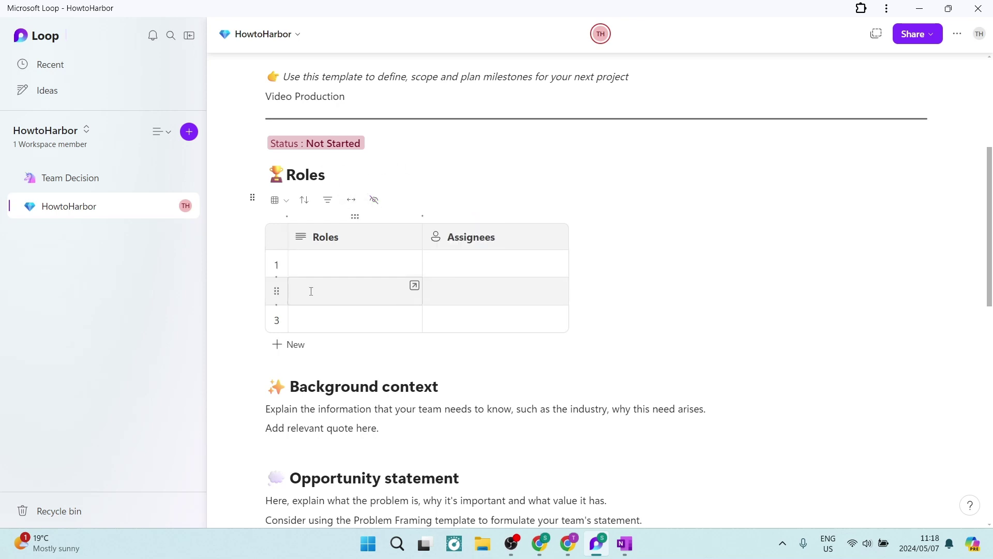
pyautogui.moveTo(252, 199); pyautogui.dragTo(250, 197)
pyautogui.scroll(3, 381, 206)
pyautogui.scroll(-6, 386, 207)
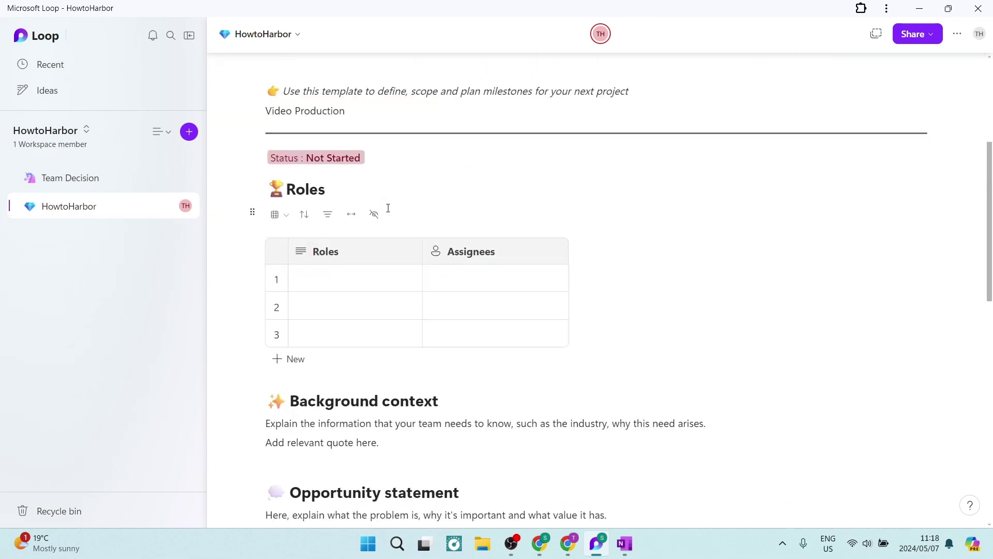
pyautogui.scroll(-5, 393, 220)
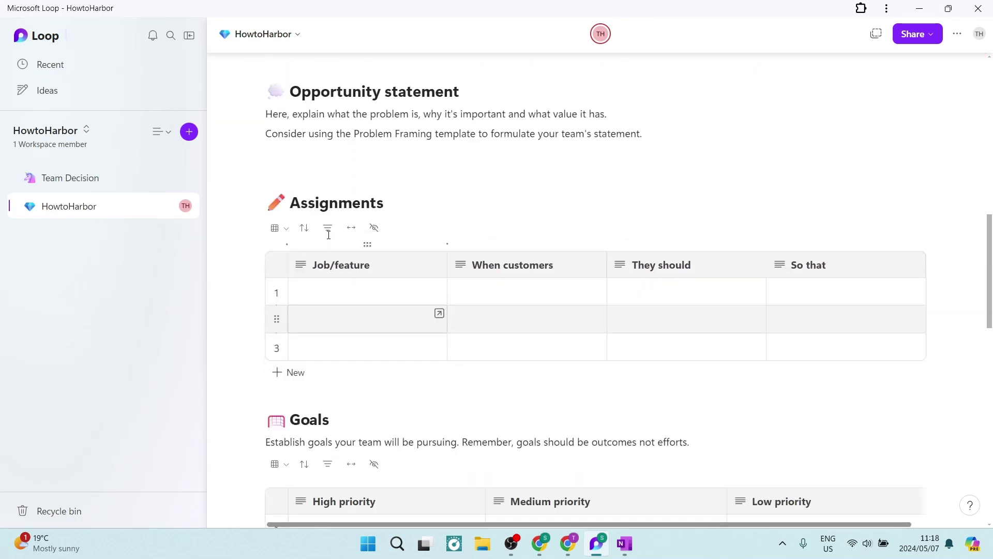
pyautogui.scroll(10, 547, 240)
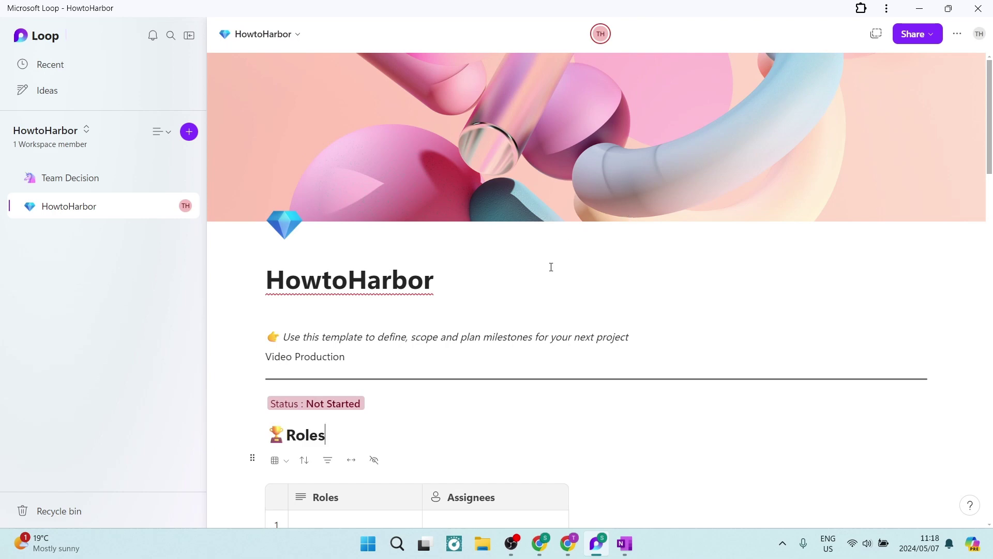
pyautogui.scroll(-9, 476, 387)
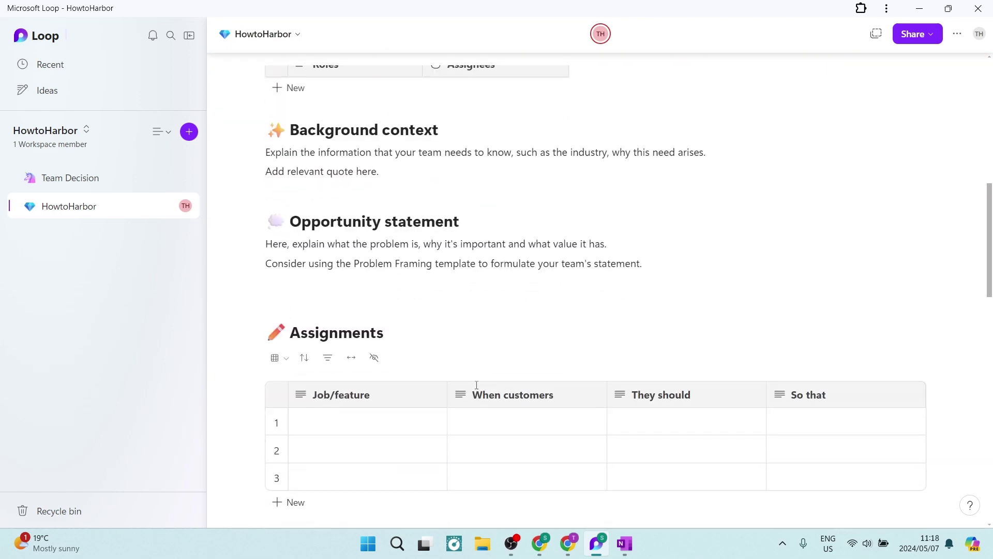
pyautogui.scroll(-2, 476, 387)
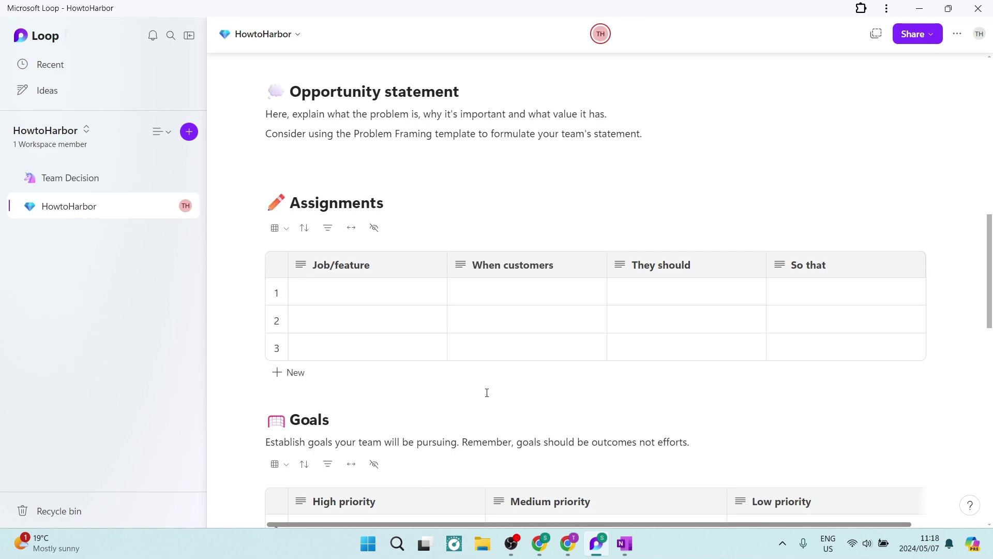
pyautogui.scroll(1, 487, 392)
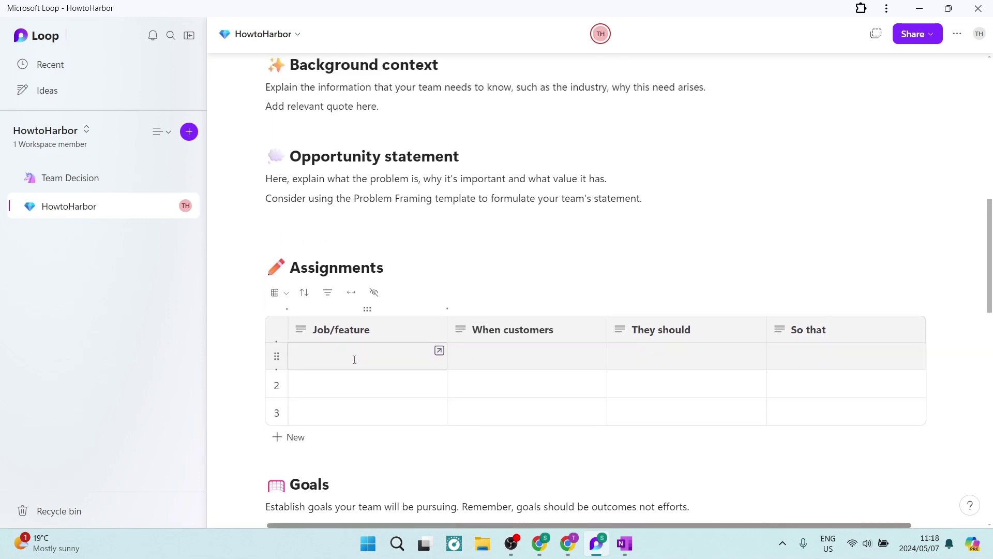
pyautogui.click(354, 359)
pyautogui.write('/')
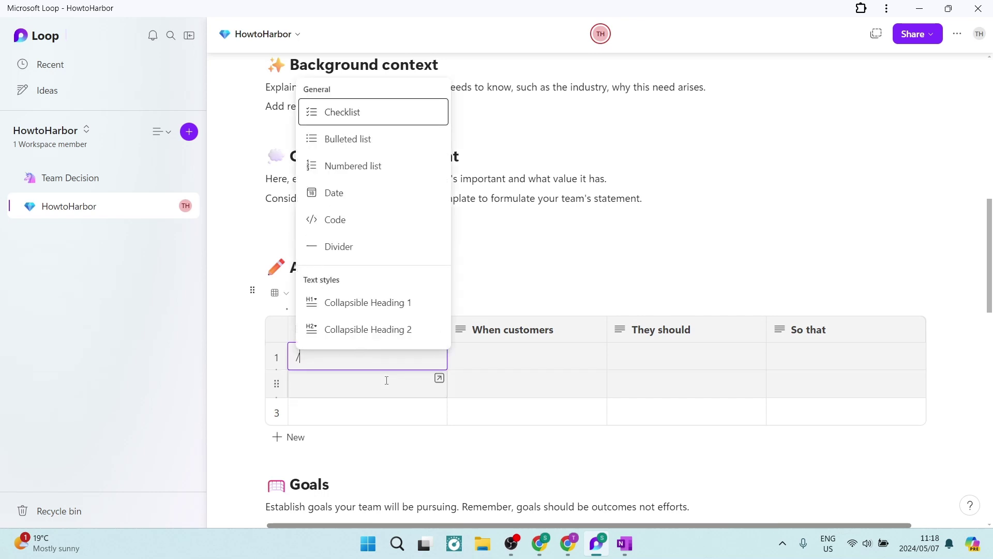
pyautogui.click(501, 292)
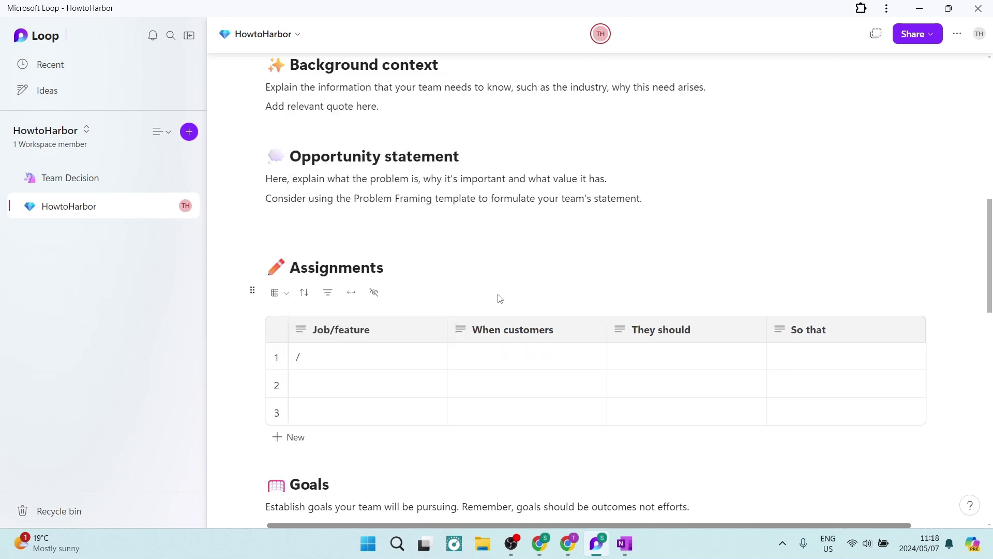
pyautogui.click(344, 351)
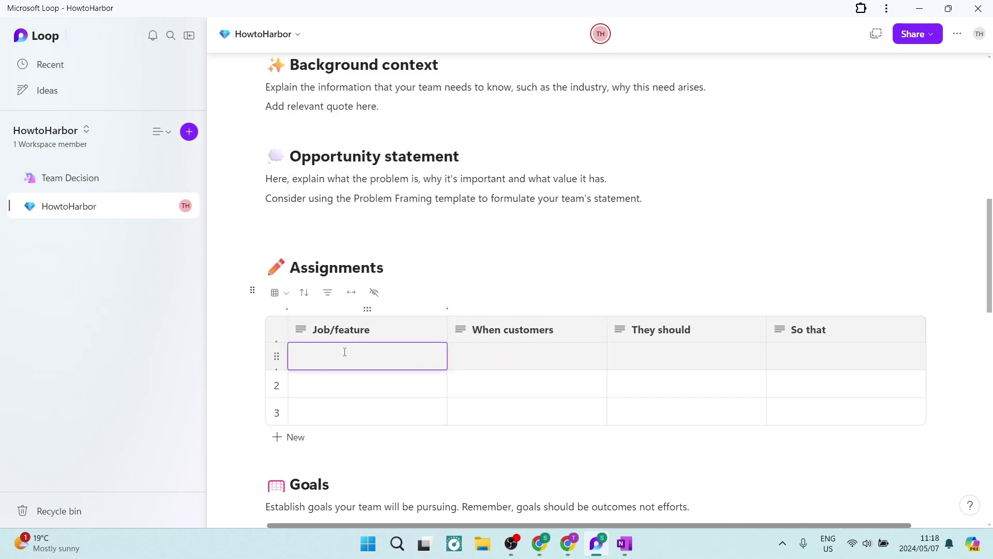
pyautogui.click(467, 242)
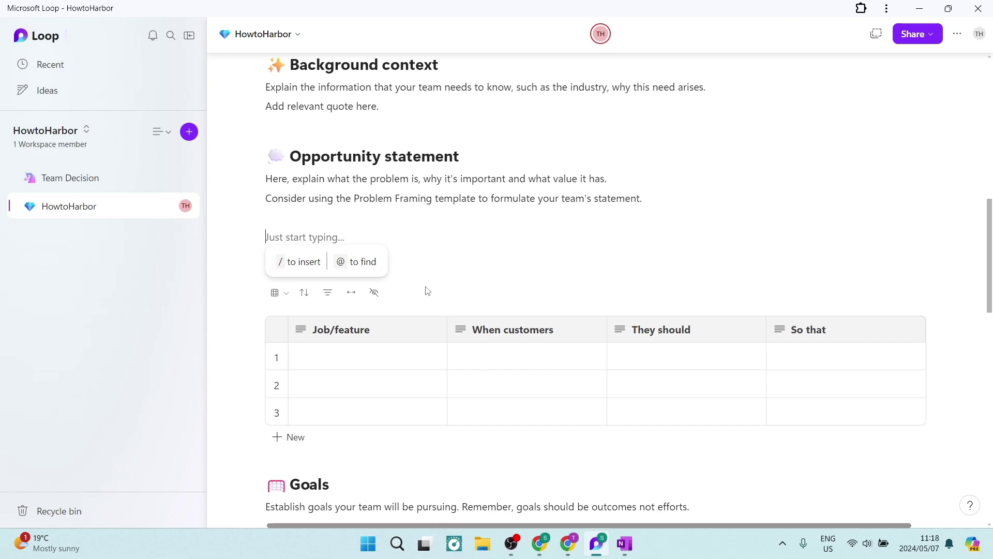
pyautogui.scroll(9, 454, 280)
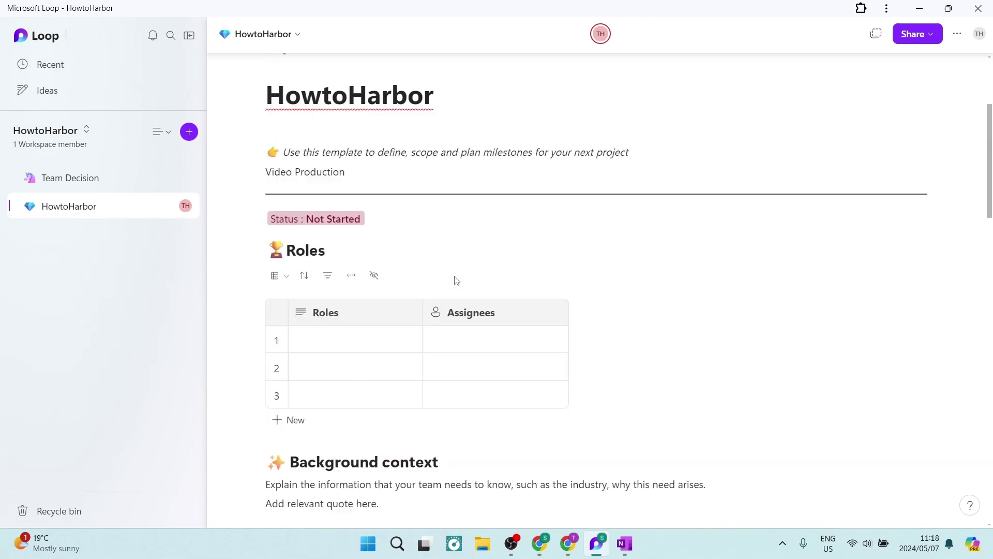
pyautogui.scroll(3, 508, 225)
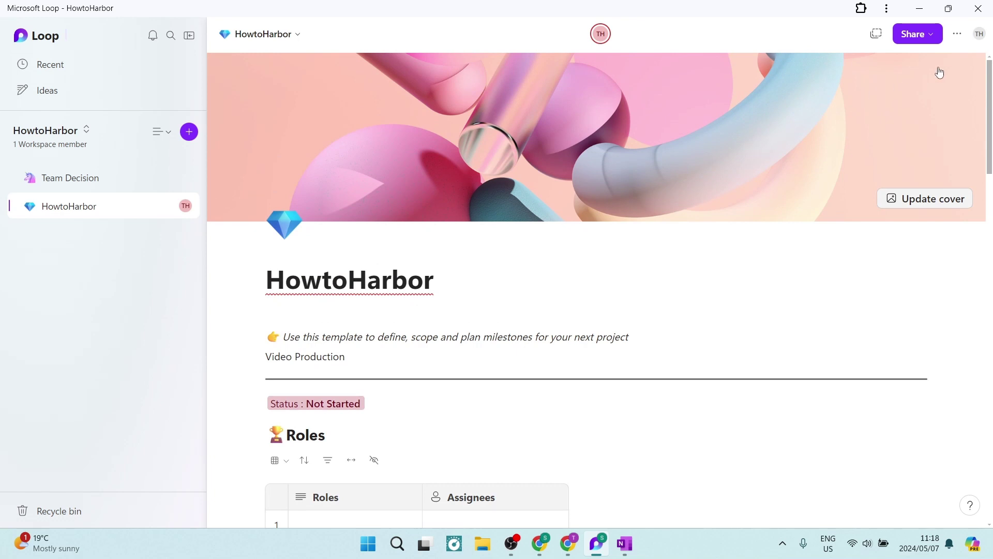
pyautogui.click(957, 34)
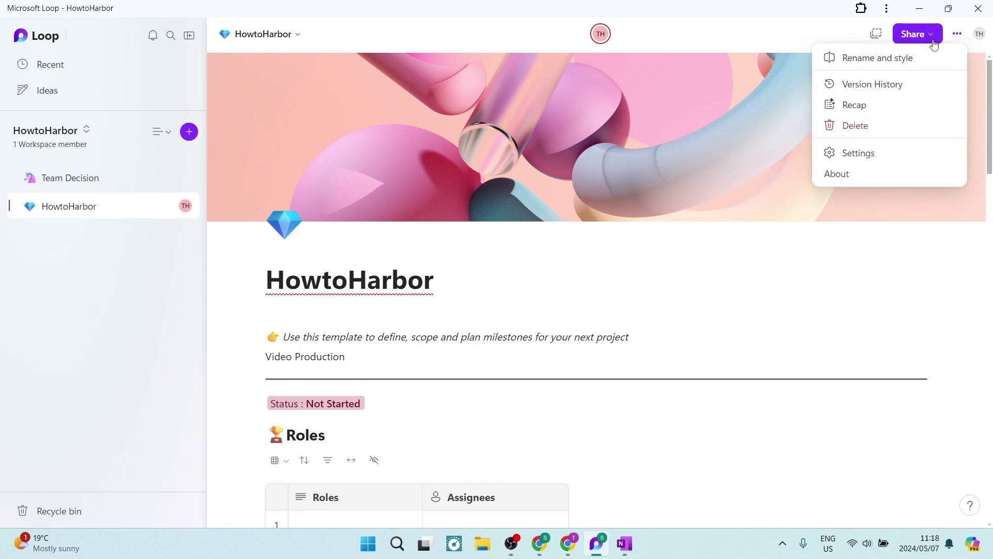
pyautogui.click(955, 34)
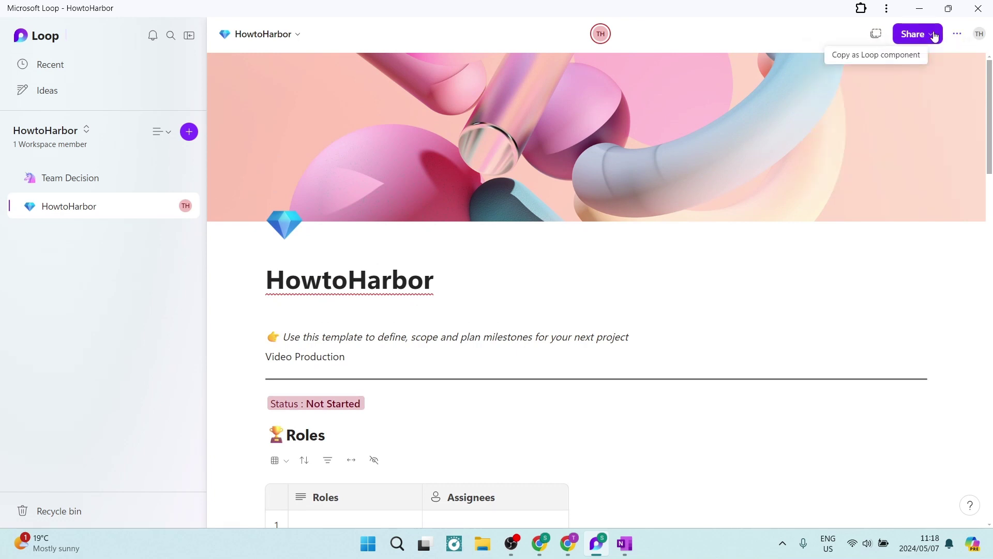
pyautogui.click(957, 34)
pyautogui.click(957, 34)
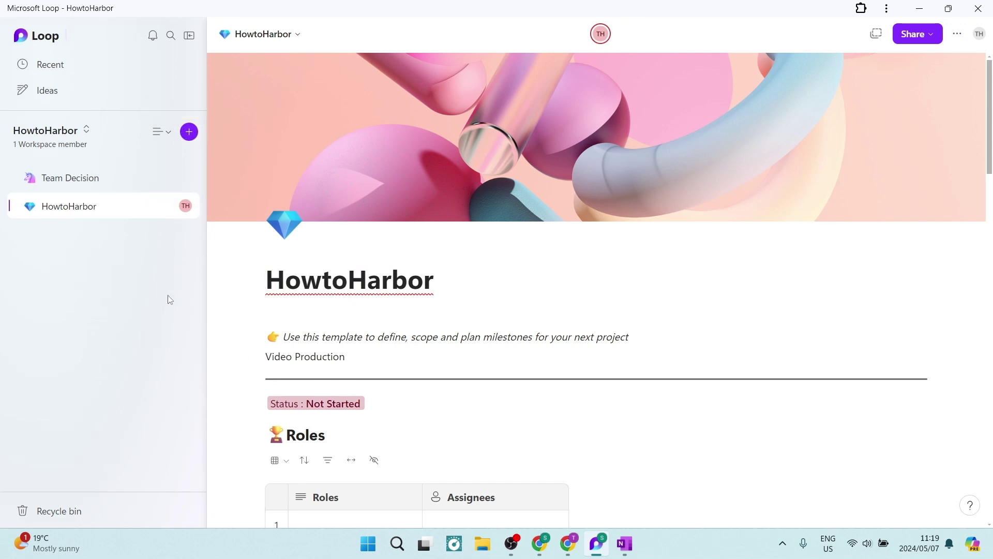
# Start a new page in the HowtoHarbor workspace and browse the Template Gallery
pyautogui.click(188, 135)
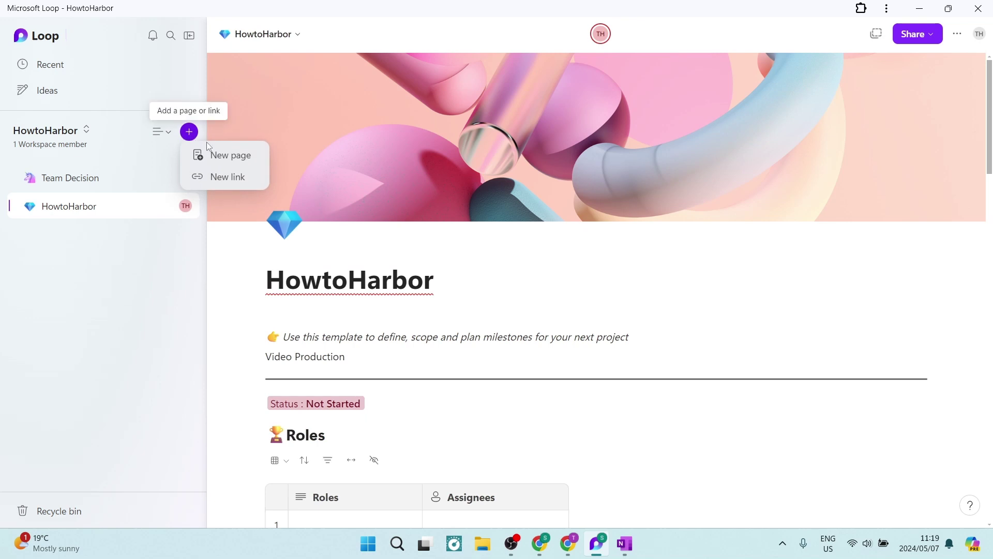
pyautogui.click(222, 155)
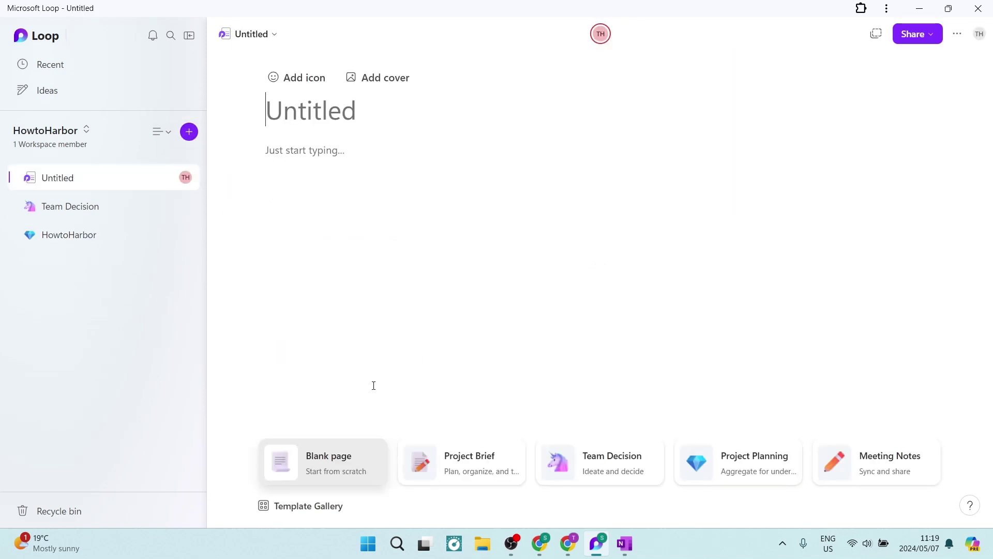
pyautogui.click(319, 507)
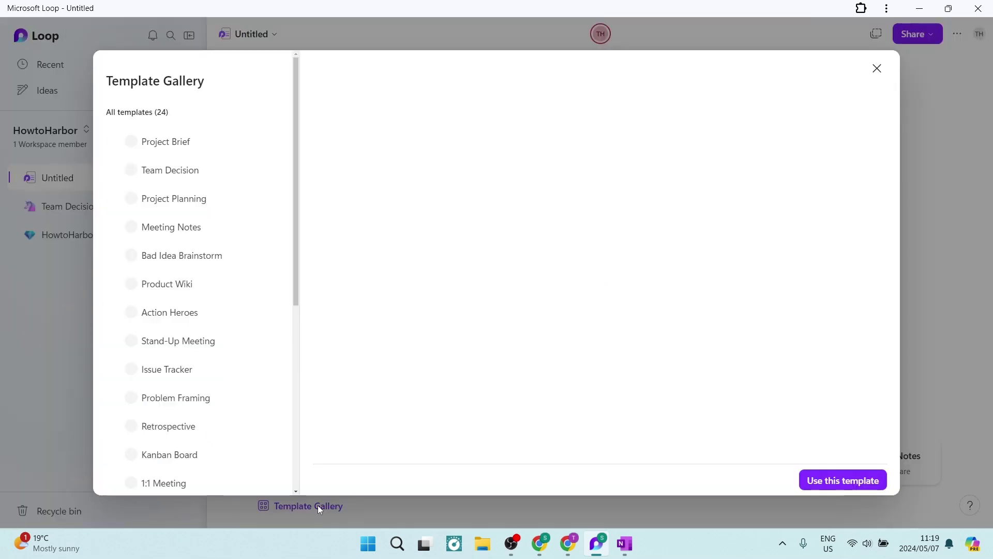
pyautogui.scroll(-5, 173, 261)
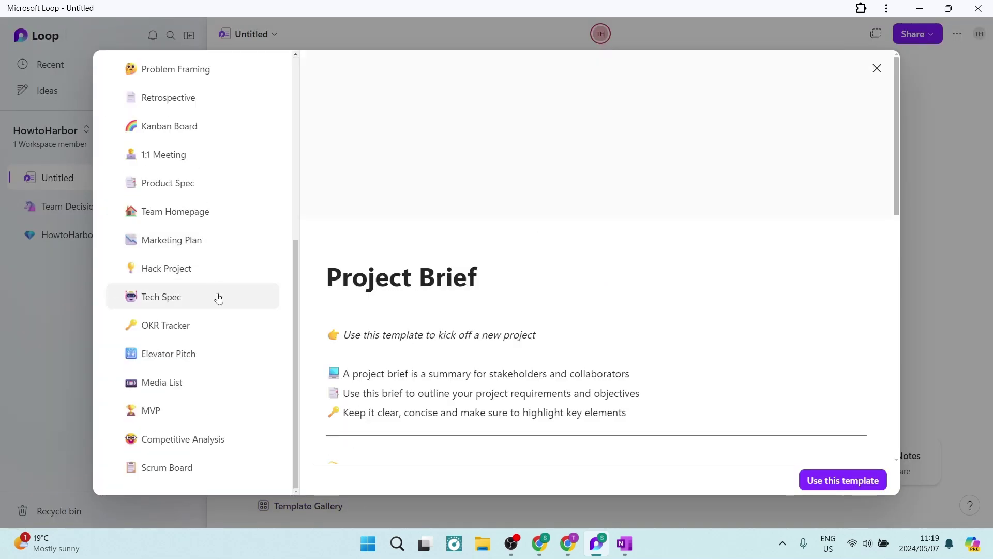
# Create the page from the Hack Project template, then switch over to OneNote
pyautogui.click(195, 274)
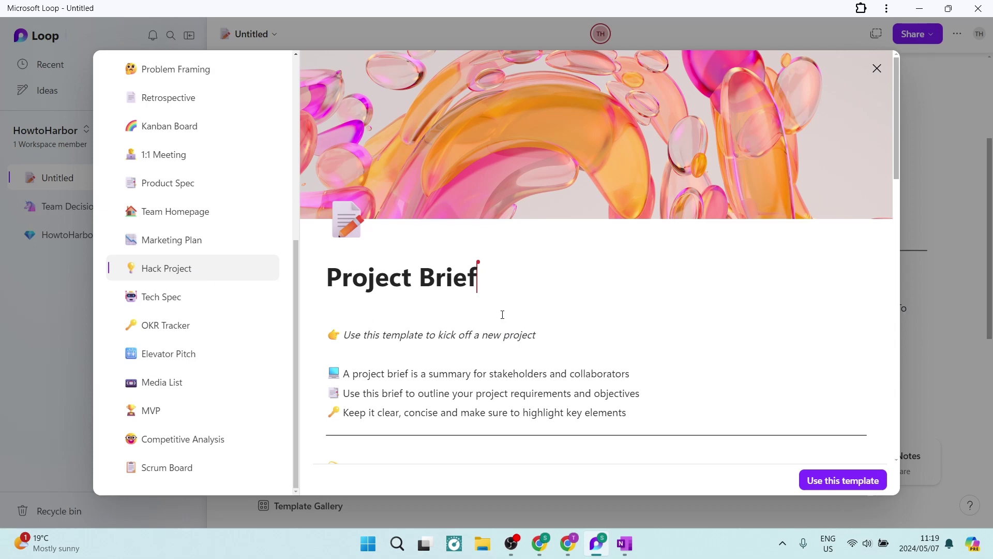
pyautogui.scroll(-5, 475, 279)
pyautogui.scroll(-1, 457, 250)
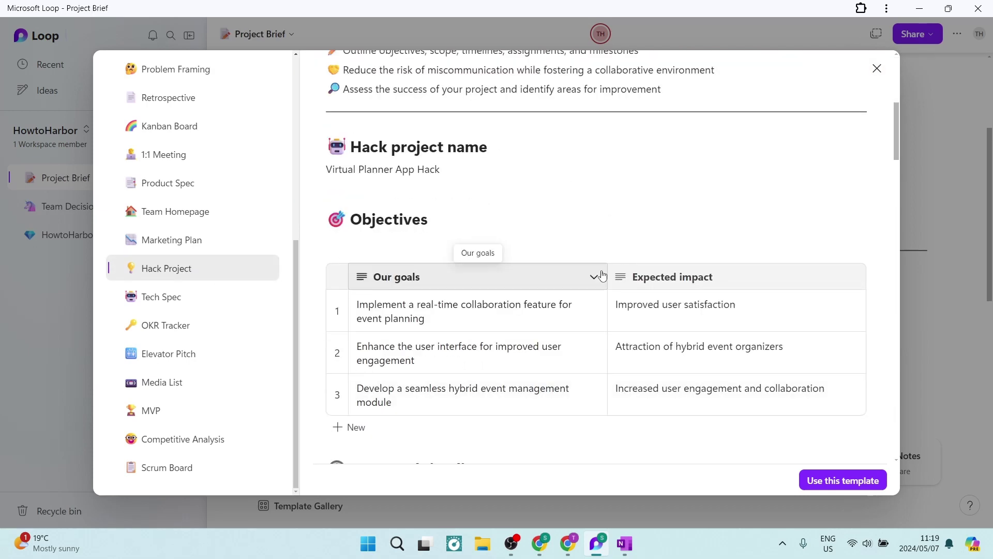
pyautogui.click(844, 482)
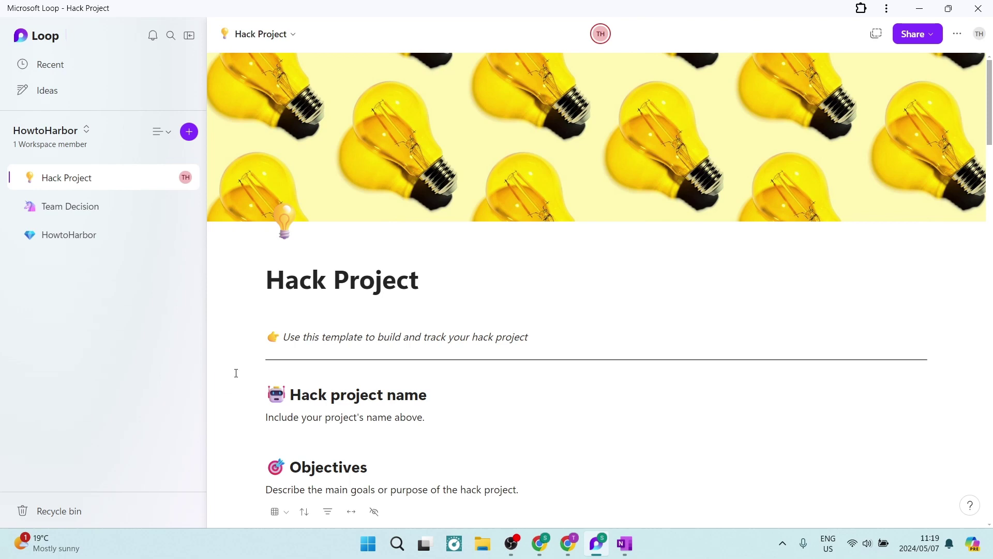
pyautogui.hotkey('alt', 'Tab')
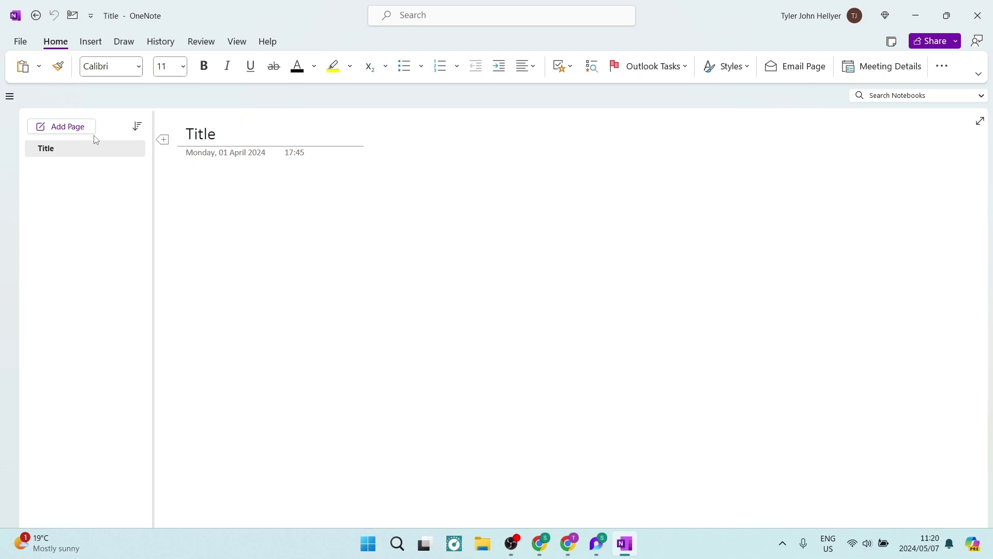
# Add a new untitled OneNote page below Title, glance at Loop's Hack Project page, and return
pyautogui.click(227, 133)
pyautogui.click(229, 186)
pyautogui.click(85, 129)
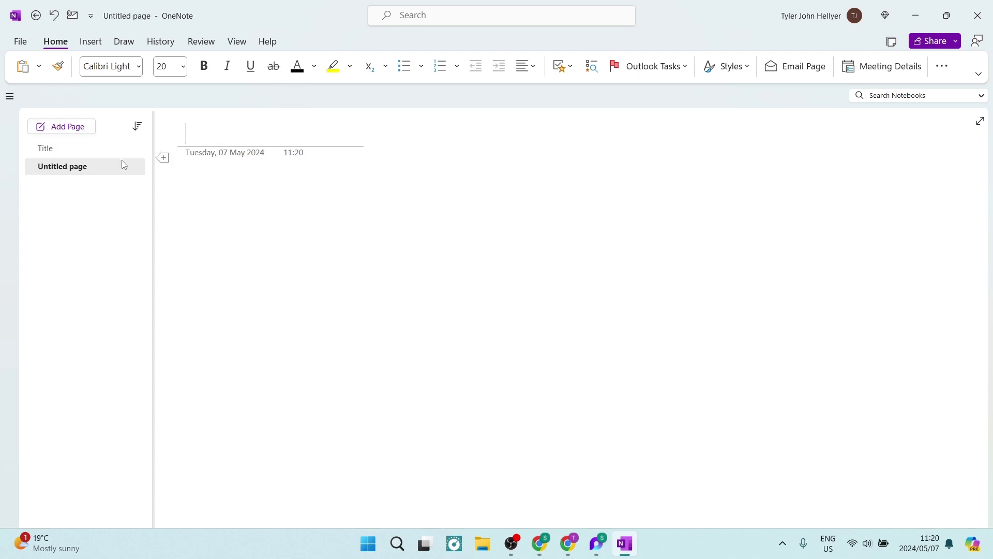
pyautogui.click(227, 189)
pyautogui.click(598, 543)
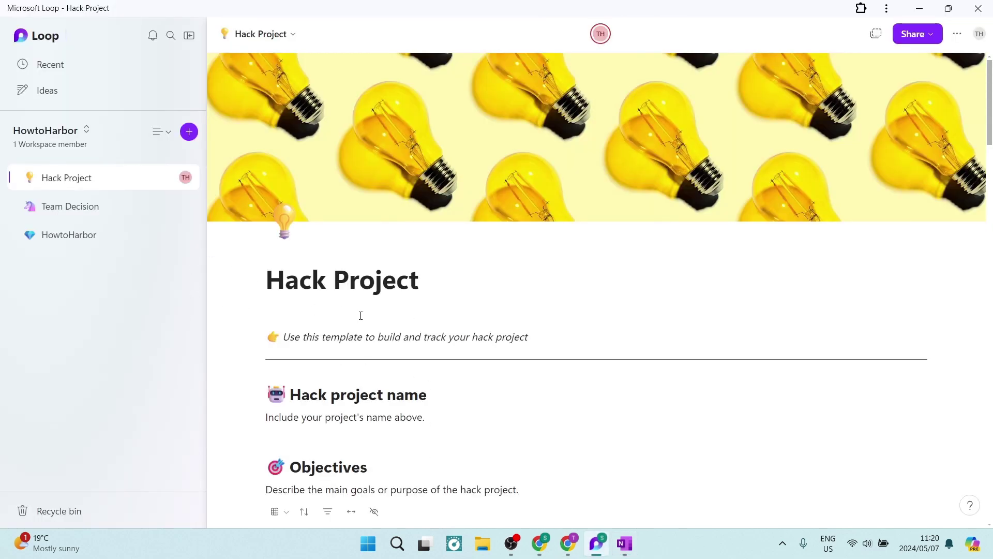
pyautogui.click(624, 543)
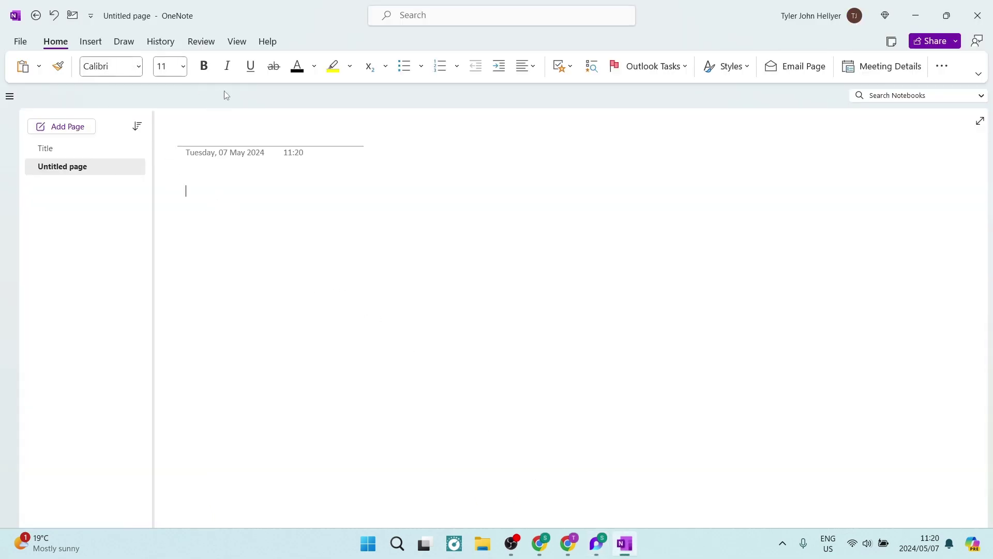
# Open OneNote's Page Templates pane from the Insert menu, then bring Loop's Hack Project page forward
pyautogui.click(91, 42)
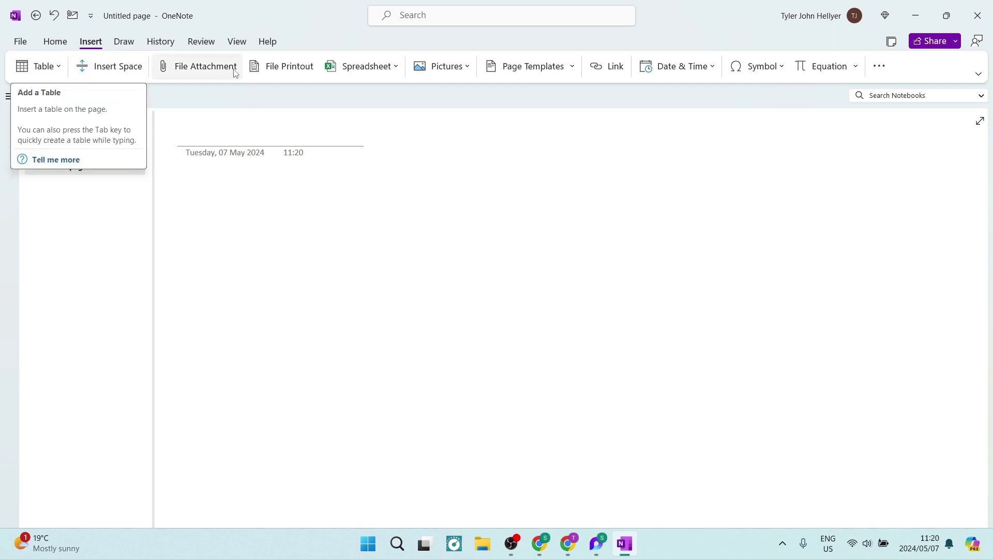
pyautogui.click(571, 71)
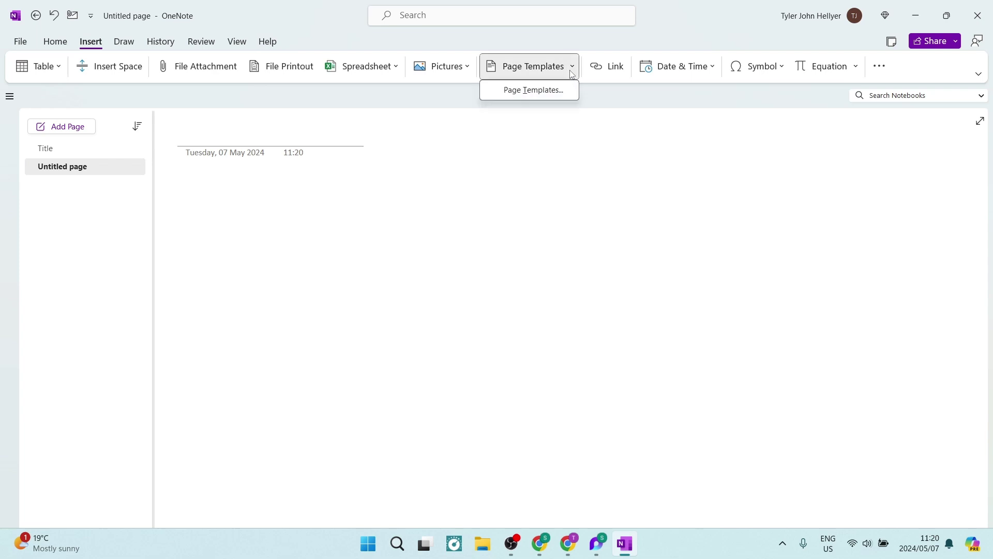
pyautogui.click(564, 89)
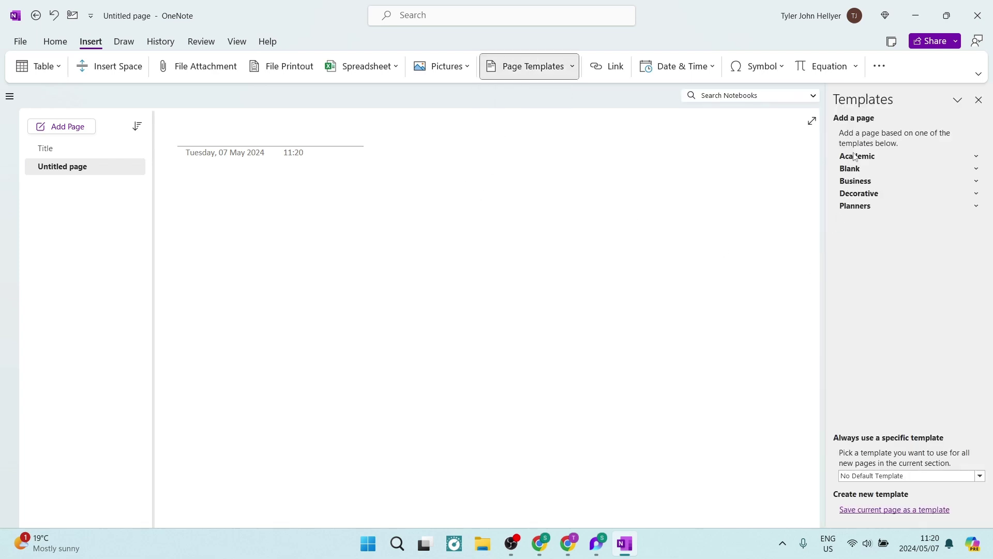
pyautogui.click(596, 543)
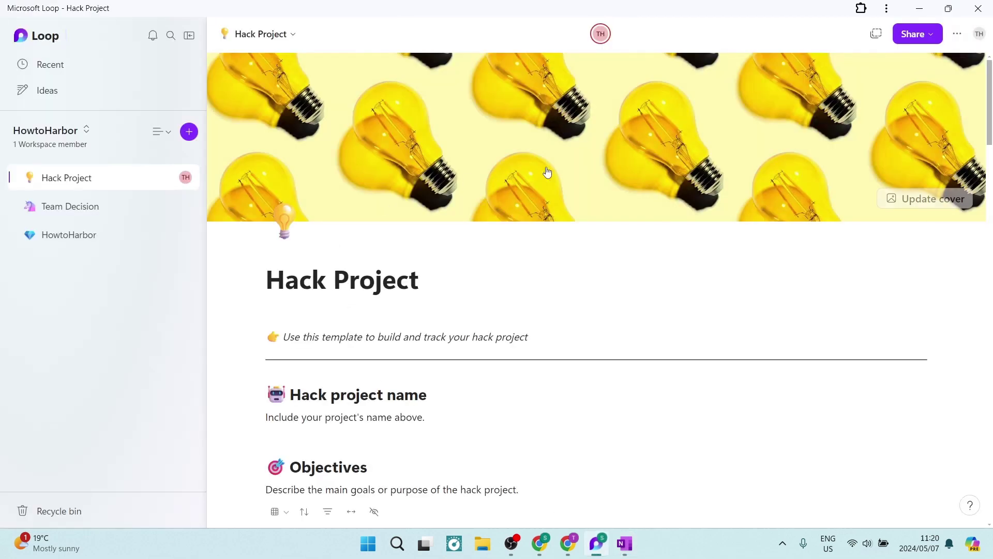
# Close OneNote's page templates pane, then alternate between Loop's Hack Project page and OneNote
pyautogui.click(624, 543)
pyautogui.click(978, 100)
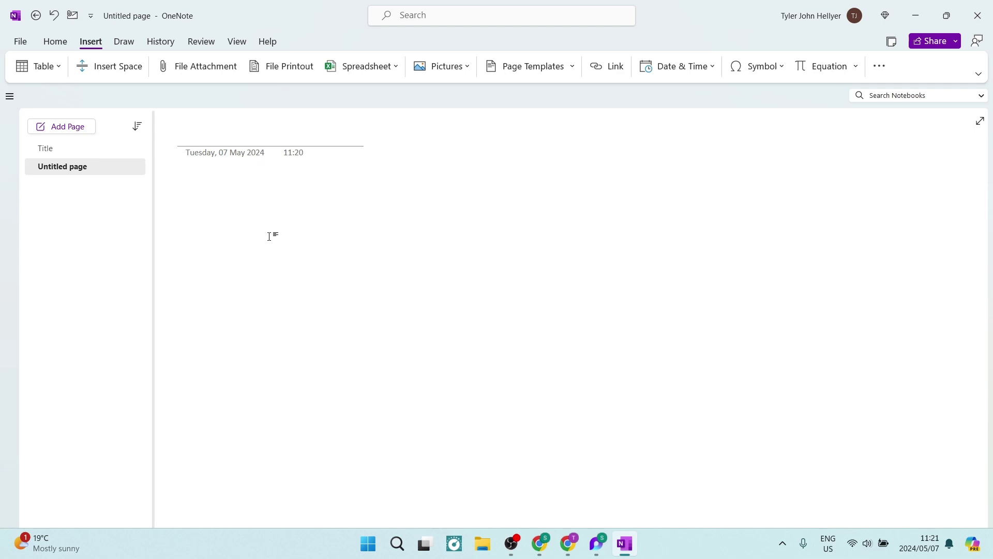
pyautogui.click(598, 543)
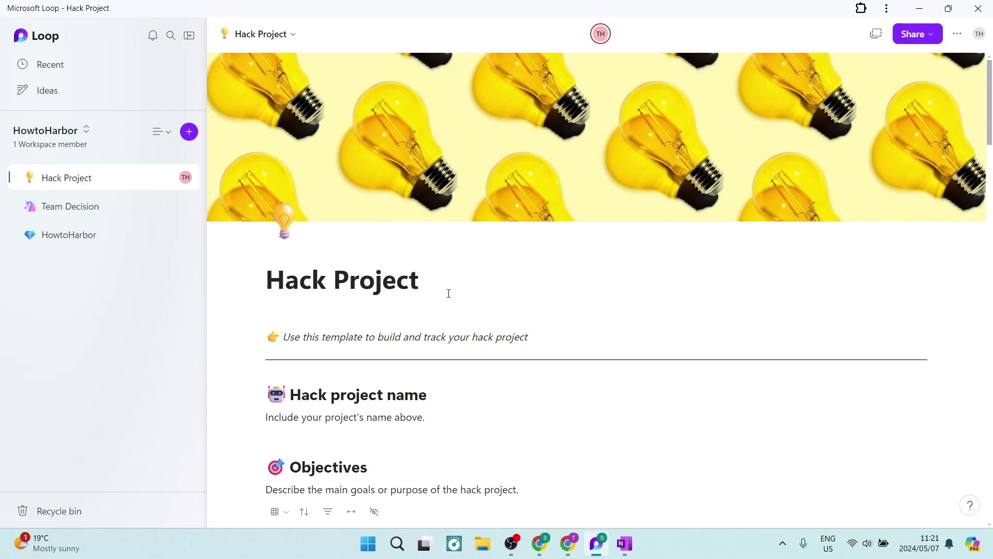
pyautogui.click(624, 544)
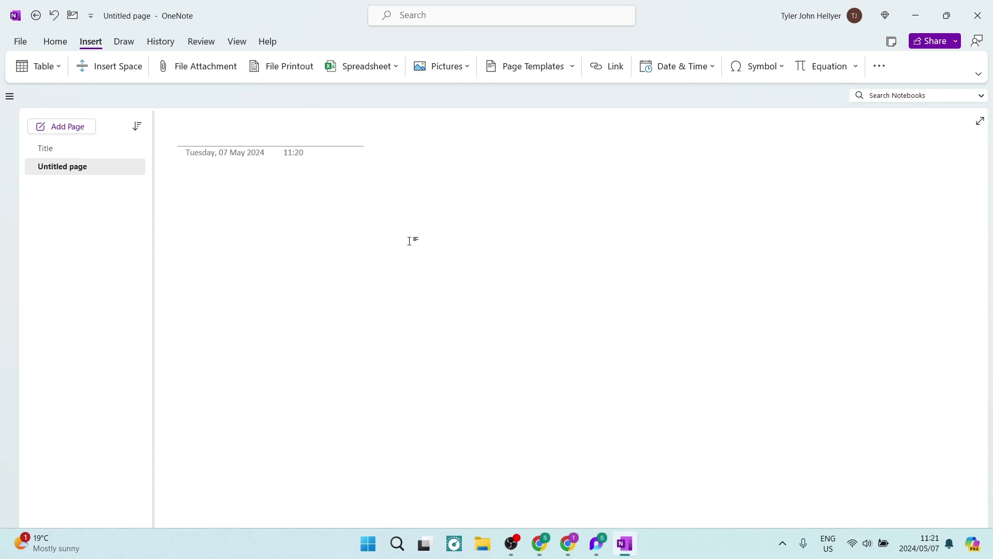
pyautogui.click(598, 543)
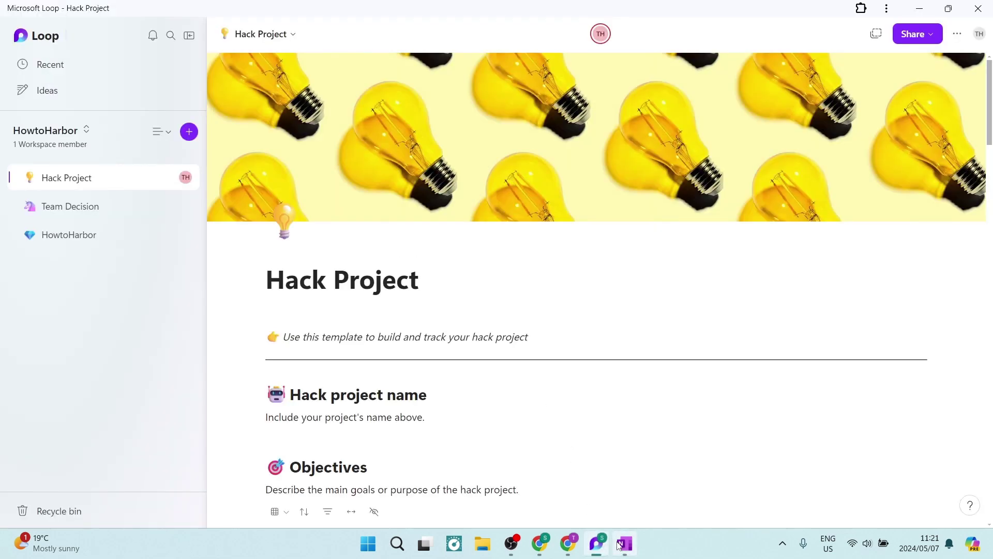
pyautogui.moveTo(619, 545)
pyautogui.click(624, 543)
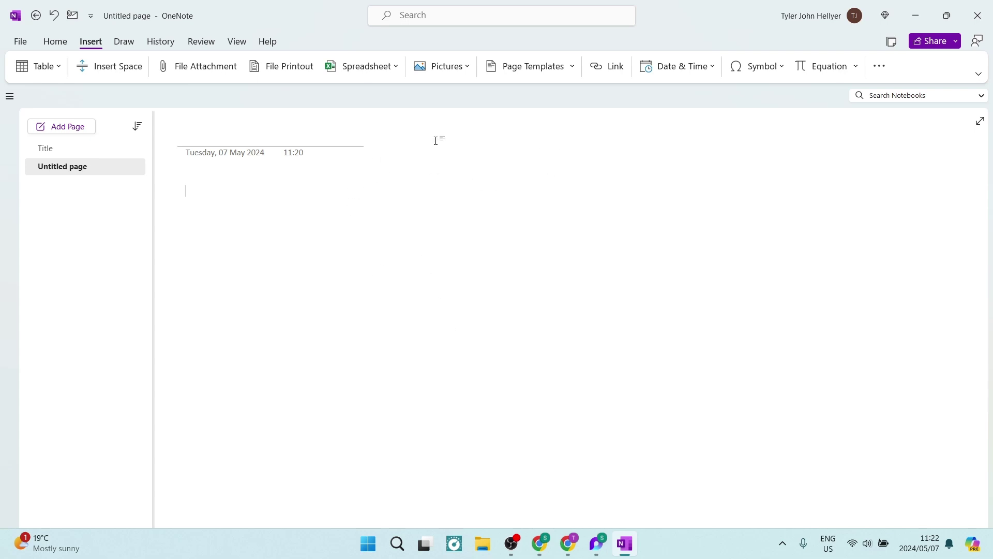
pyautogui.click(573, 71)
pyautogui.click(573, 70)
pyautogui.click(597, 543)
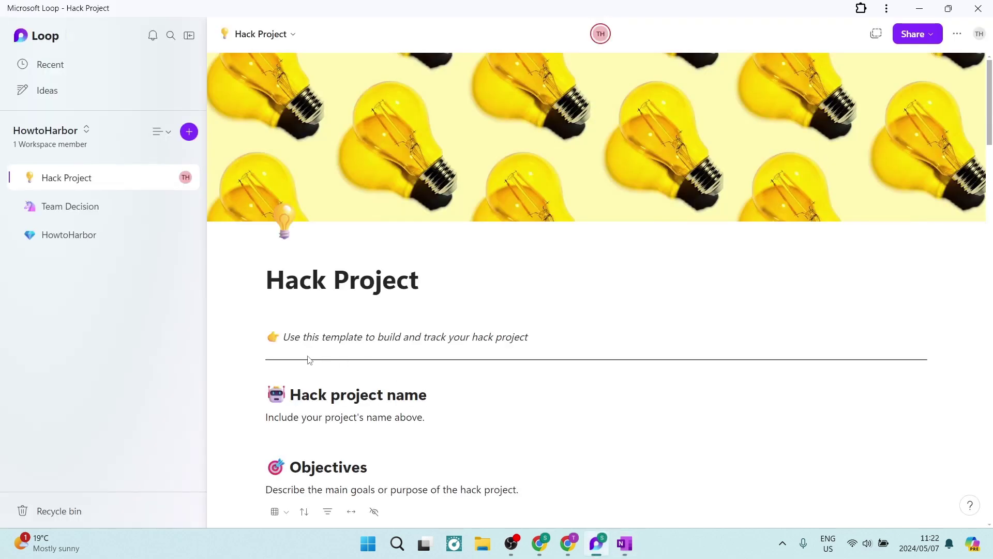